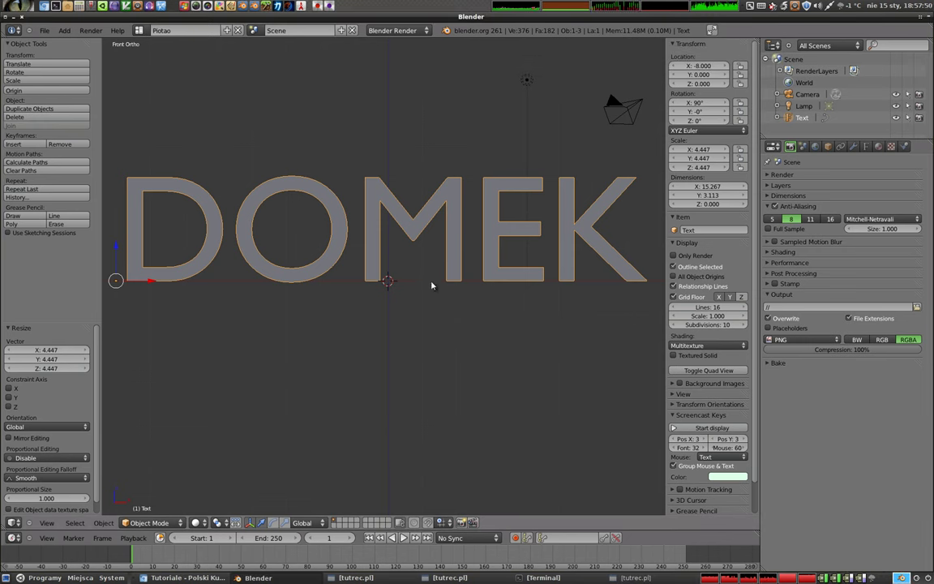
Step: Delete the DOMEK text object, leaving only the camera and lamp
key("x")
left_click(424, 230)
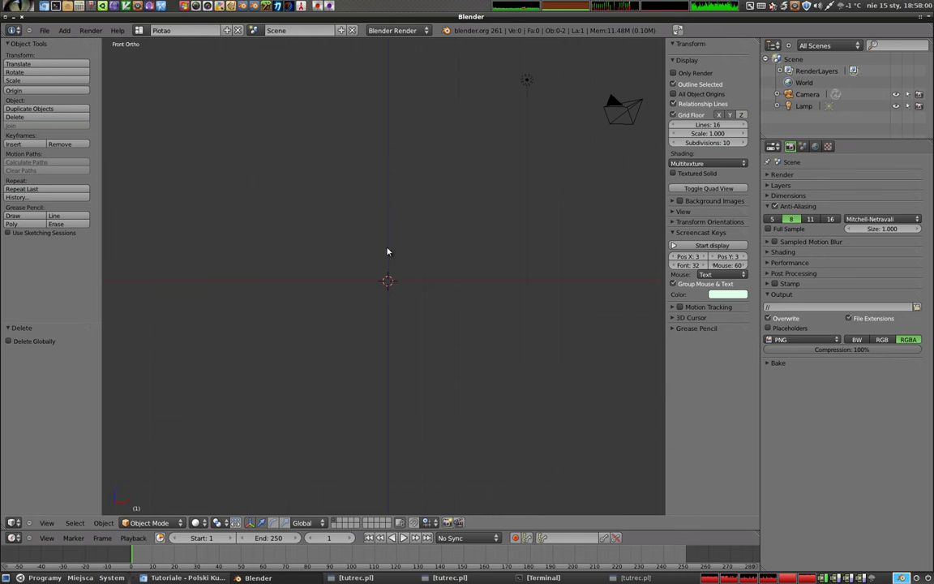
Step: Add a cube and move it up along Z to location 1.000
key("shift+a")
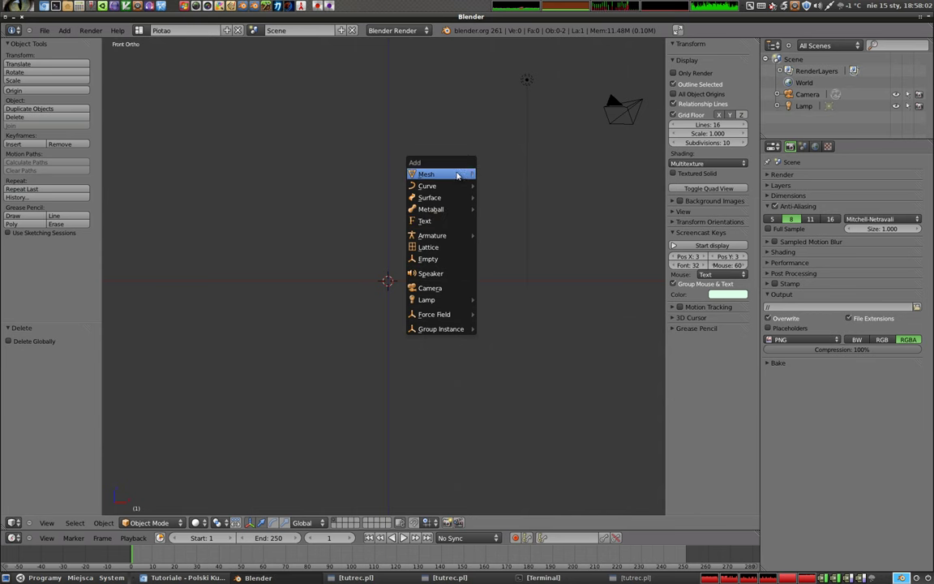
left_click(507, 187)
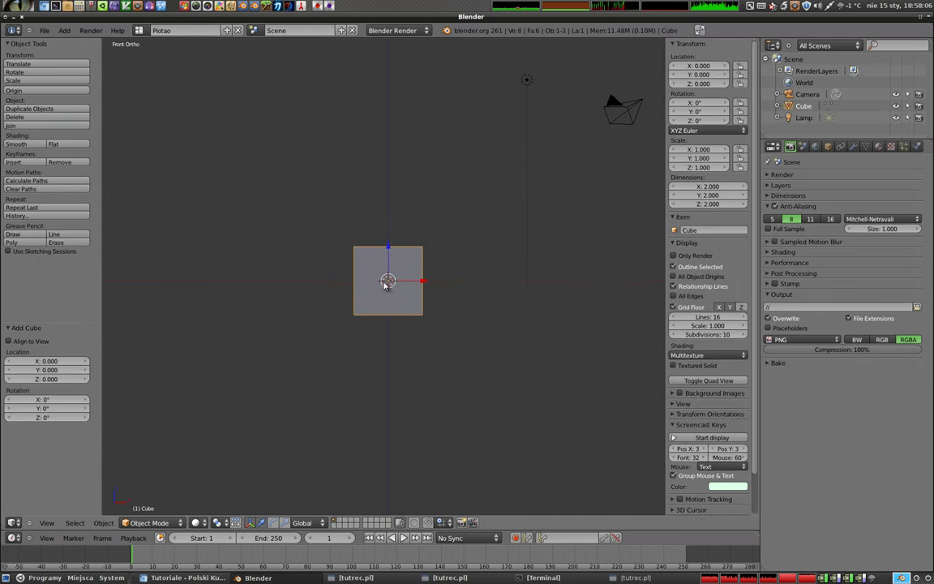
key("g")
key("z")
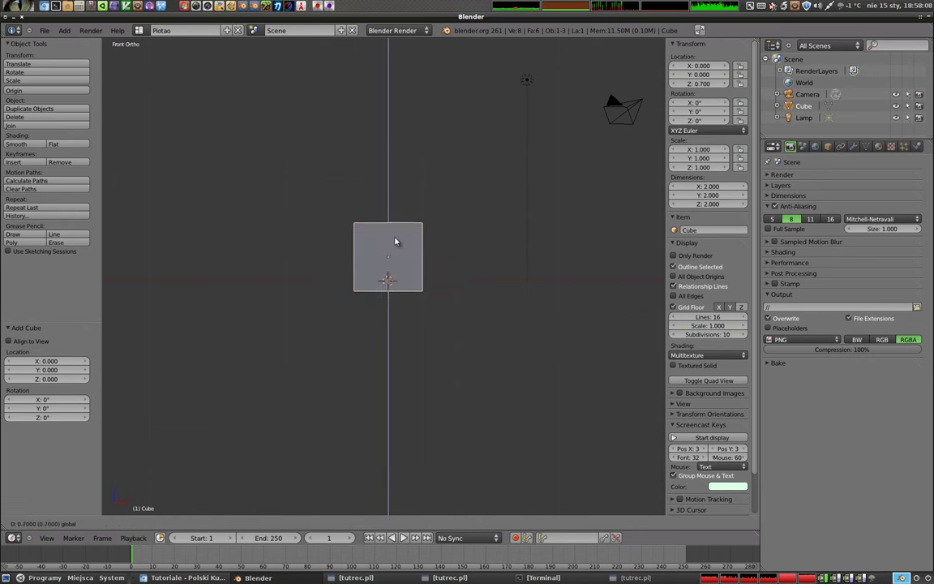
left_click(394, 233)
scroll(400, 266, "up", 3)
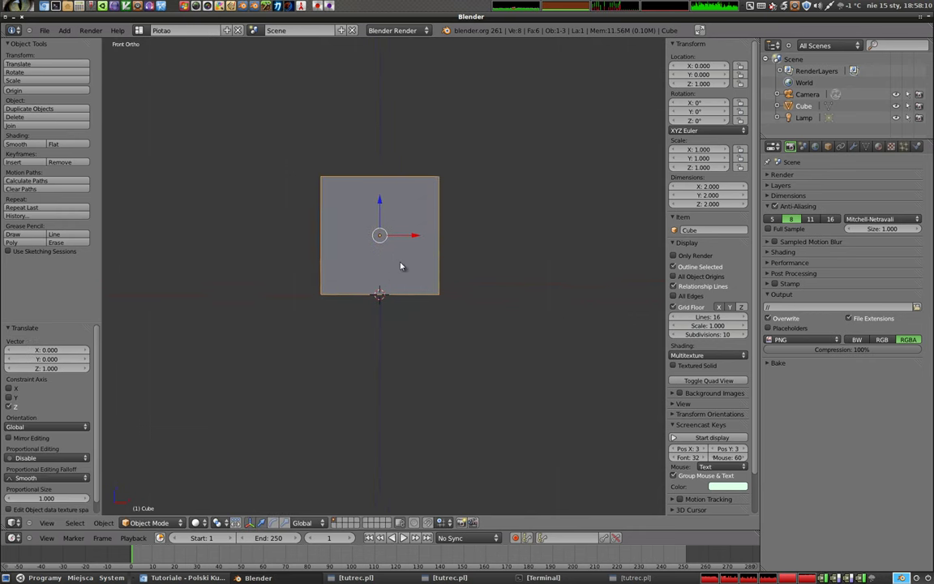
scroll(400, 266, "up", 1)
middle_click_drag(394, 263, 388, 285, "shift")
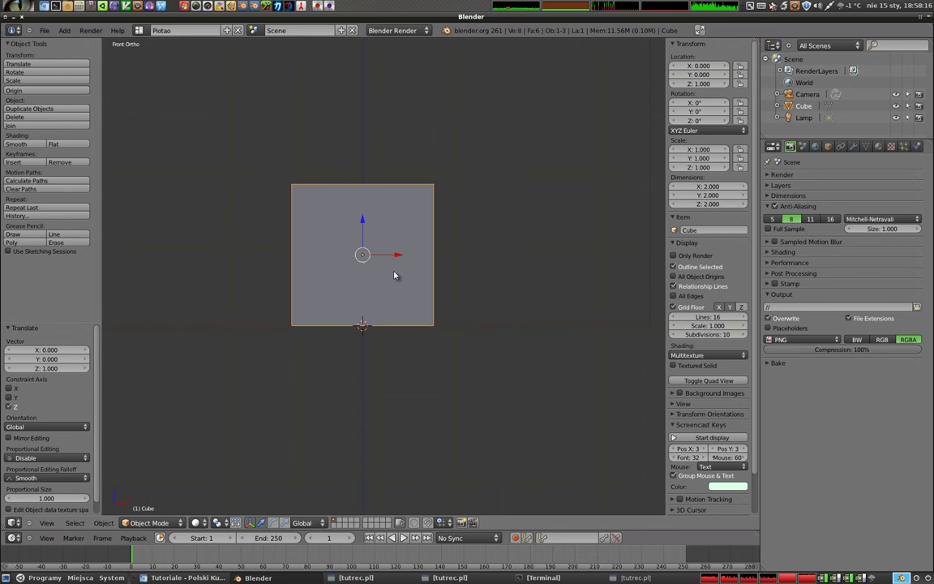
mouse_move(365, 273)
middle_mouse_down()
mouse_move(486, 295)
mouse_move(509, 277)
mouse_move(499, 282)
middle_mouse_up()
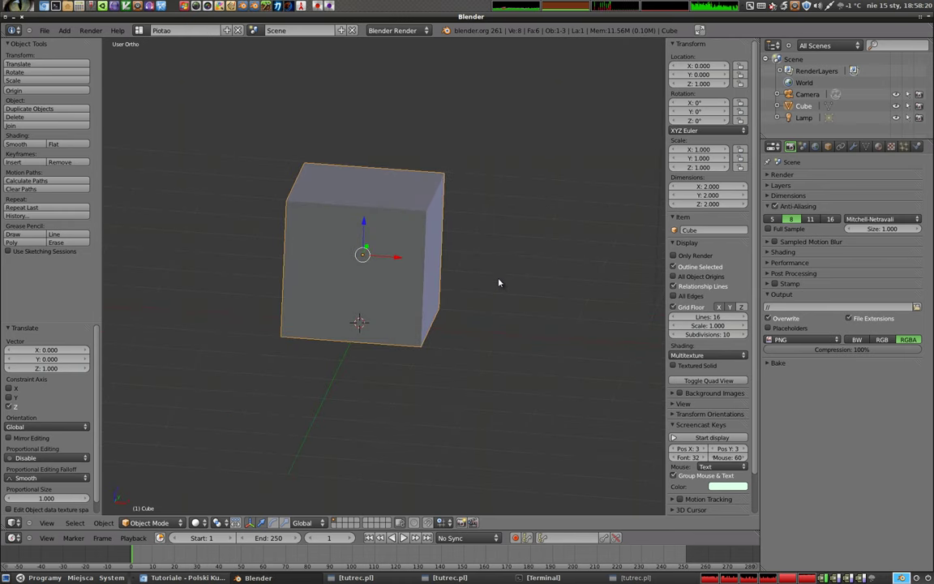
Step: In Edit Mode, select the cube's four top vertices
key("Tab")
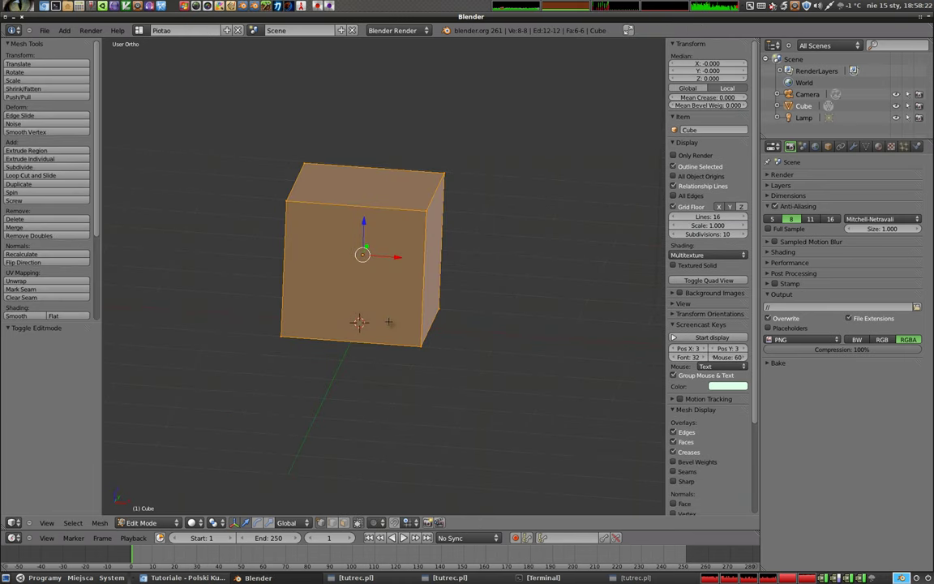
middle_click_drag(389, 322, 276, 328)
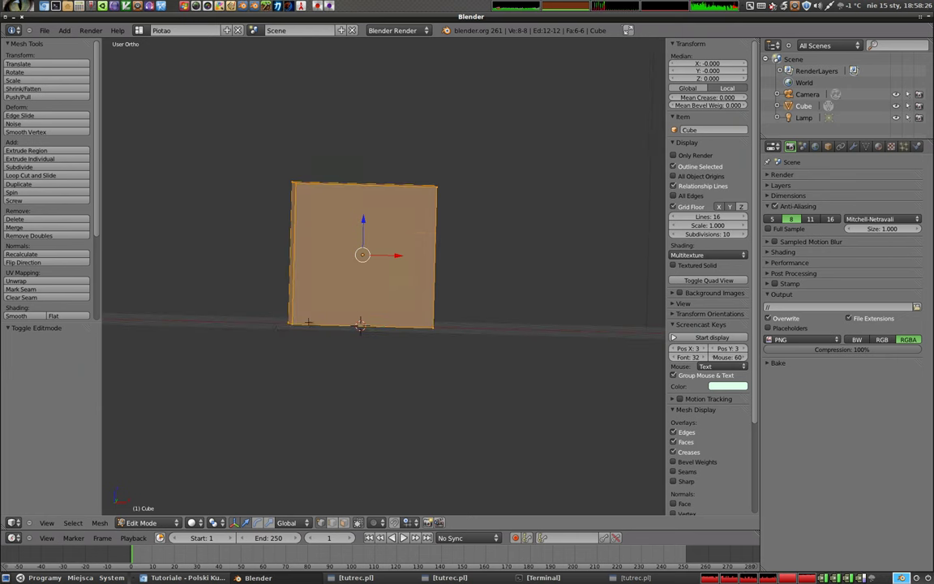
mouse_move(276, 326)
middle_mouse_down()
mouse_move(415, 327)
mouse_move(271, 228)
middle_mouse_up()
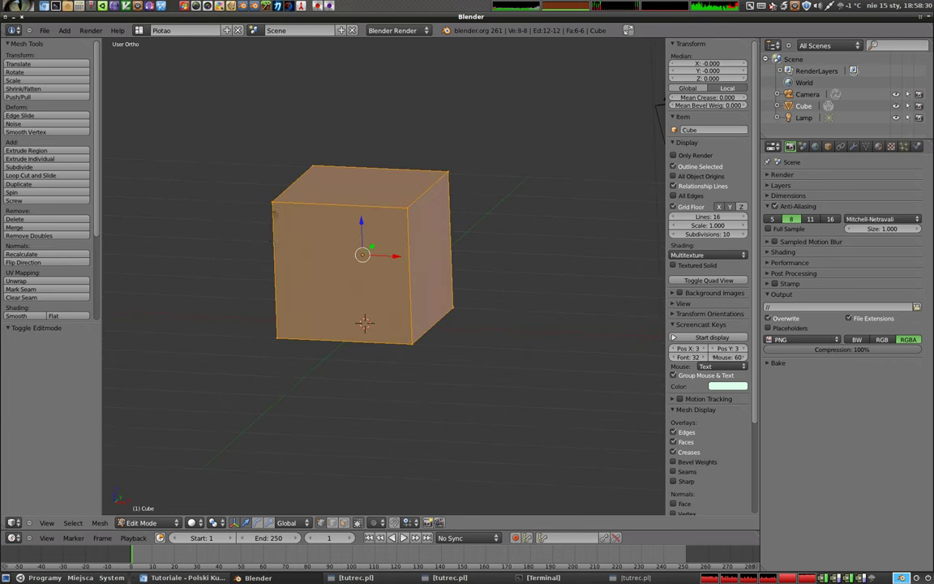
right_click(248, 188)
right_click(398, 214, "shift")
right_click(447, 172, "shift")
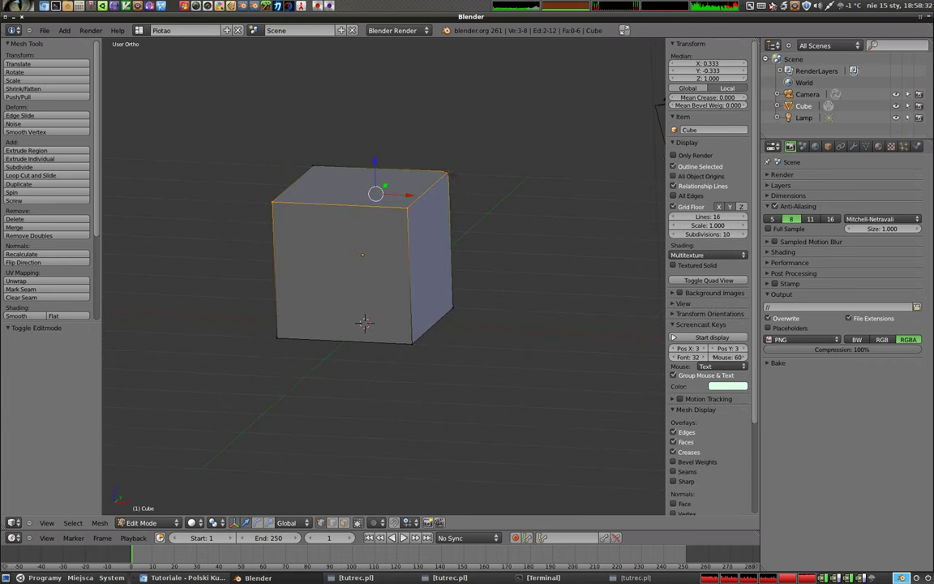
right_click(312, 167, "shift")
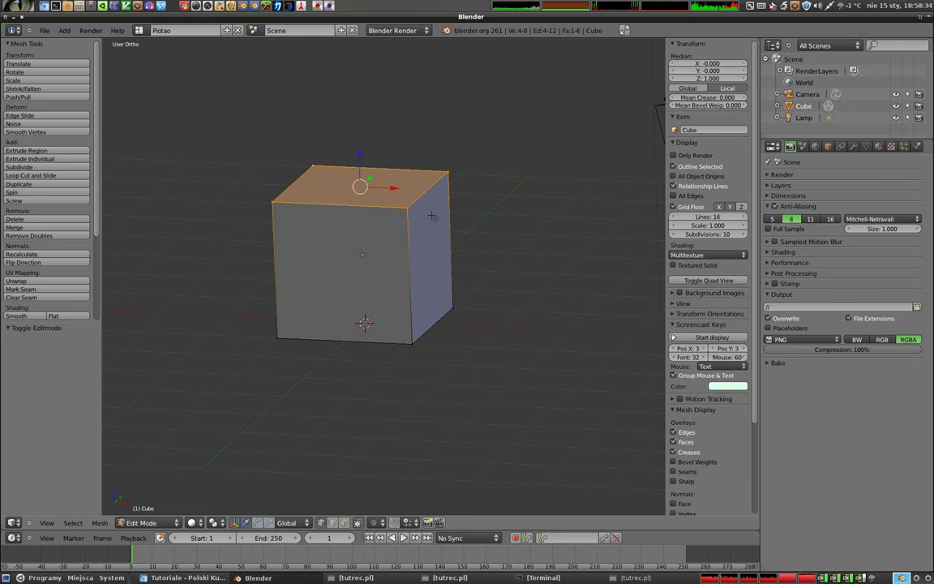
Step: Lower the selected top face 1 unit along Z in front view
key("KP_1")
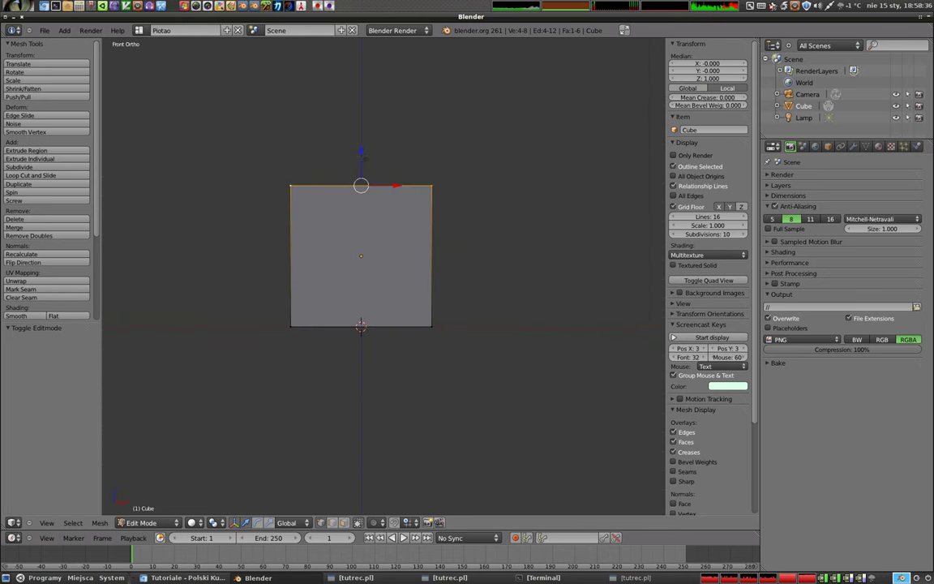
key("g")
key("z")
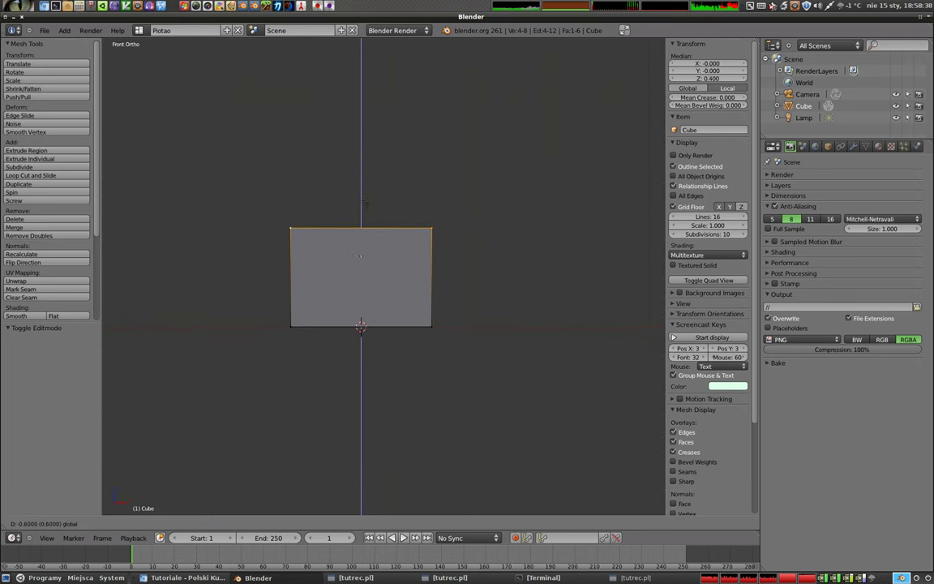
key("Return")
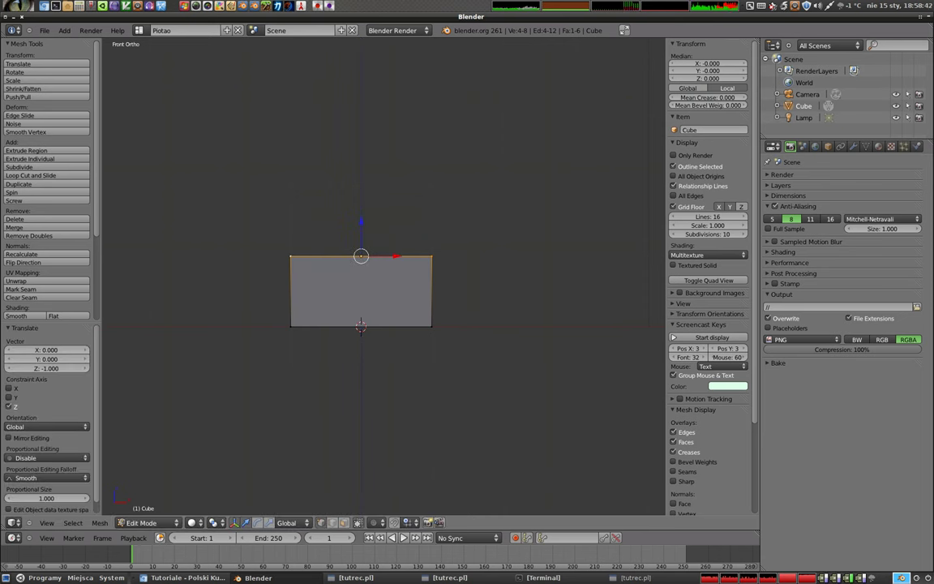
mouse_move(388, 299)
middle_mouse_down()
mouse_move(375, 284)
mouse_move(333, 280)
middle_mouse_up()
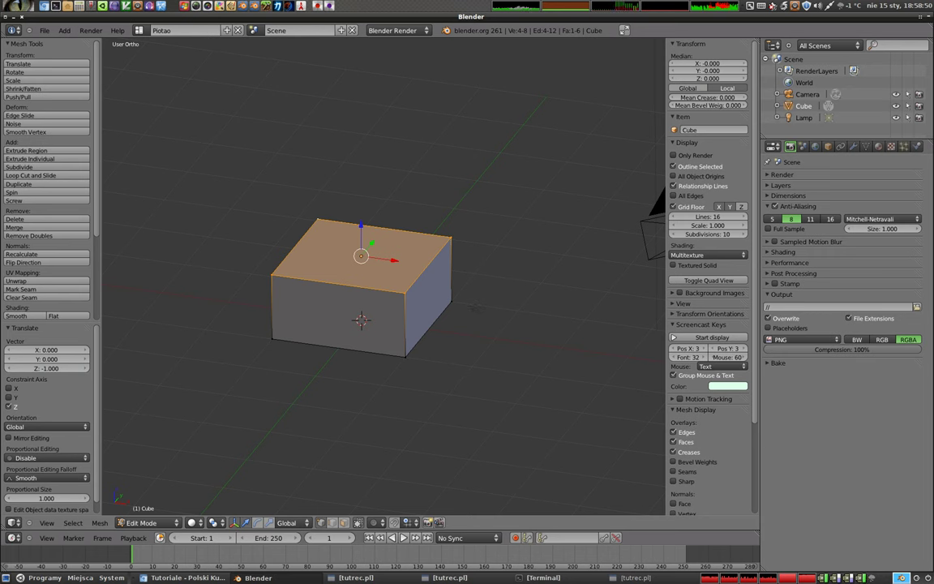
Step: Extrude the box's top face, leaving the new face in place
key("e")
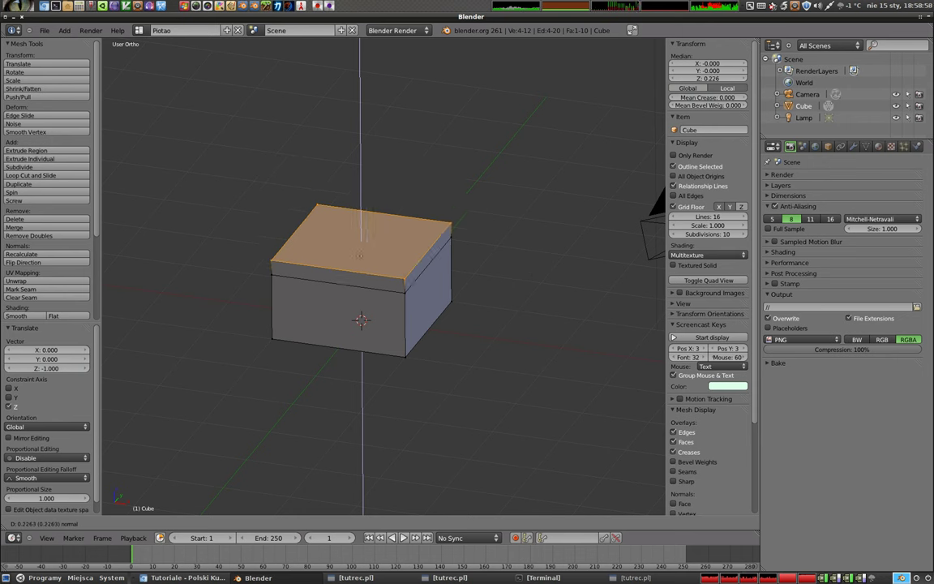
left_click(361, 256)
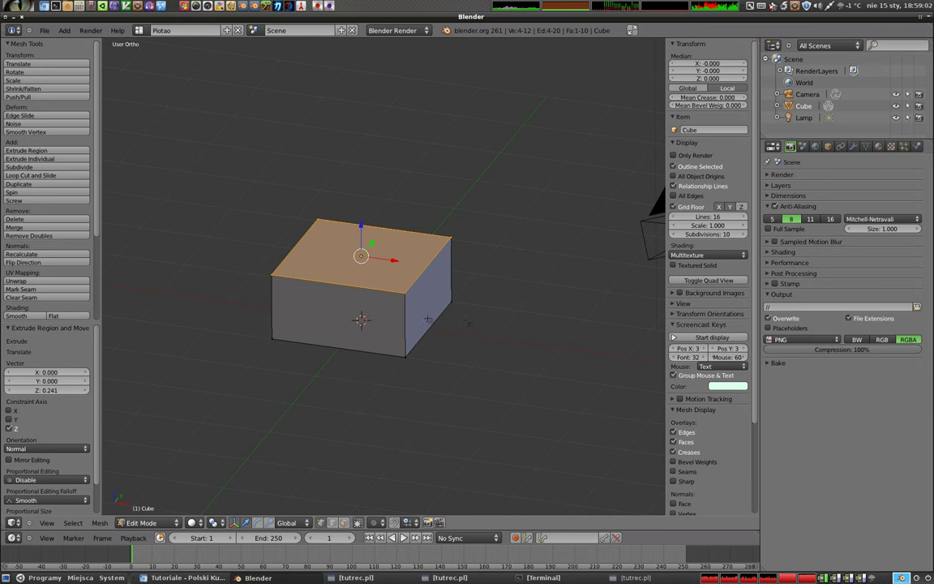
key("g")
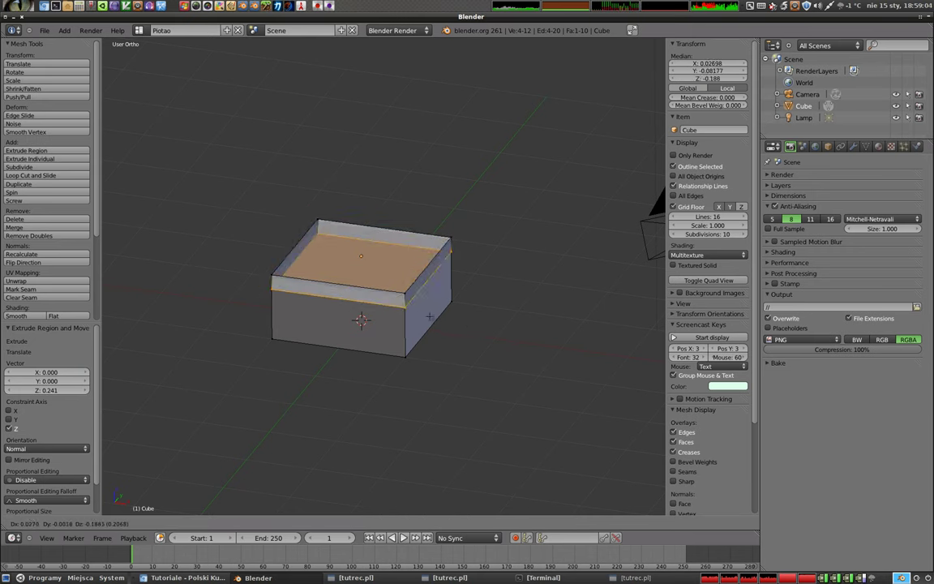
right_click(418, 313)
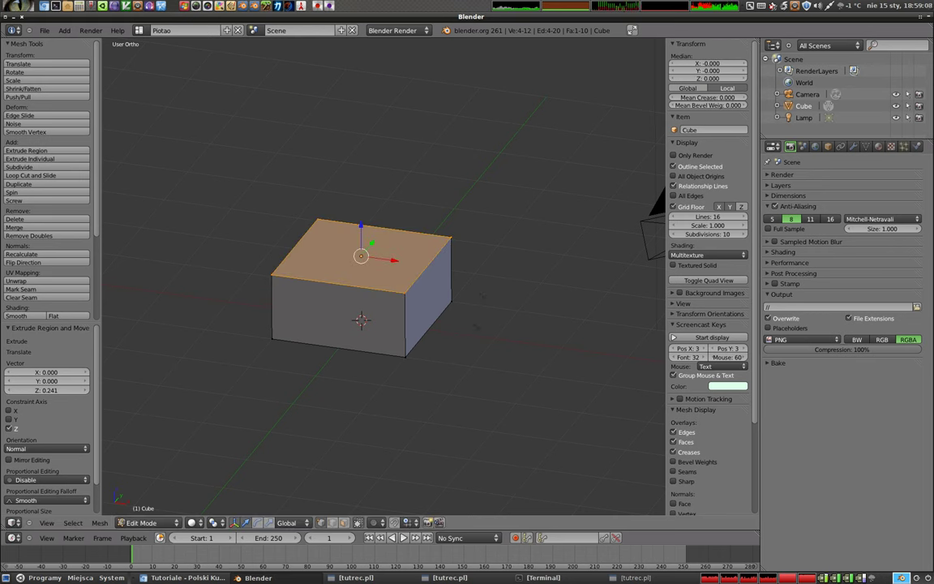
Step: Scale the new top face by 1.2 to form the overhanging rim
key("s")
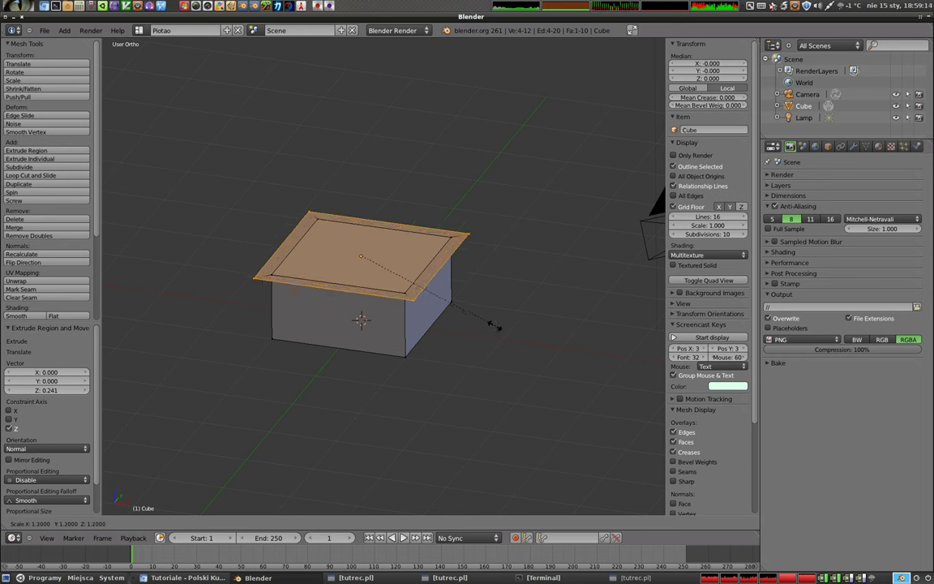
key("Return")
mouse_move(339, 307)
middle_mouse_down()
mouse_move(364, 342)
mouse_move(421, 261)
middle_mouse_up()
key("KP_1")
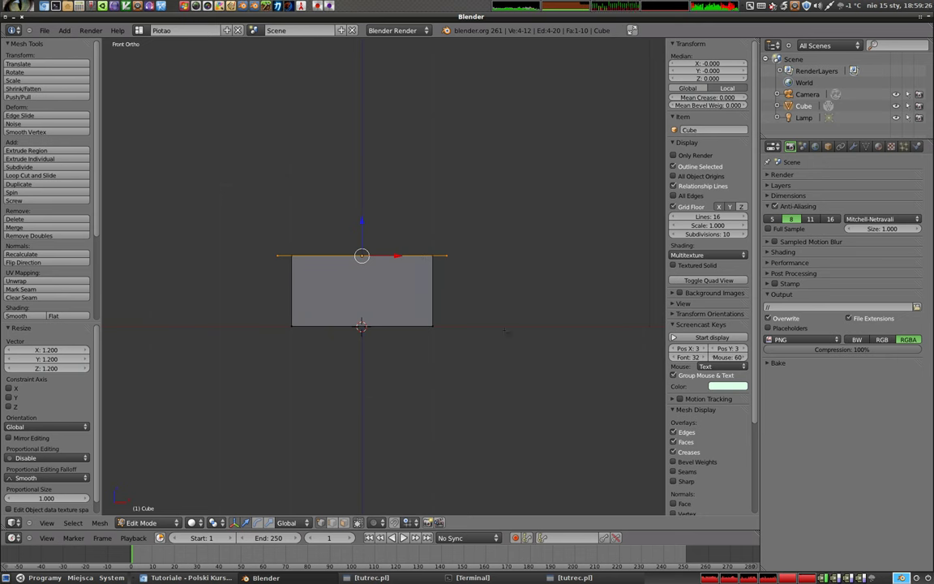
key("e")
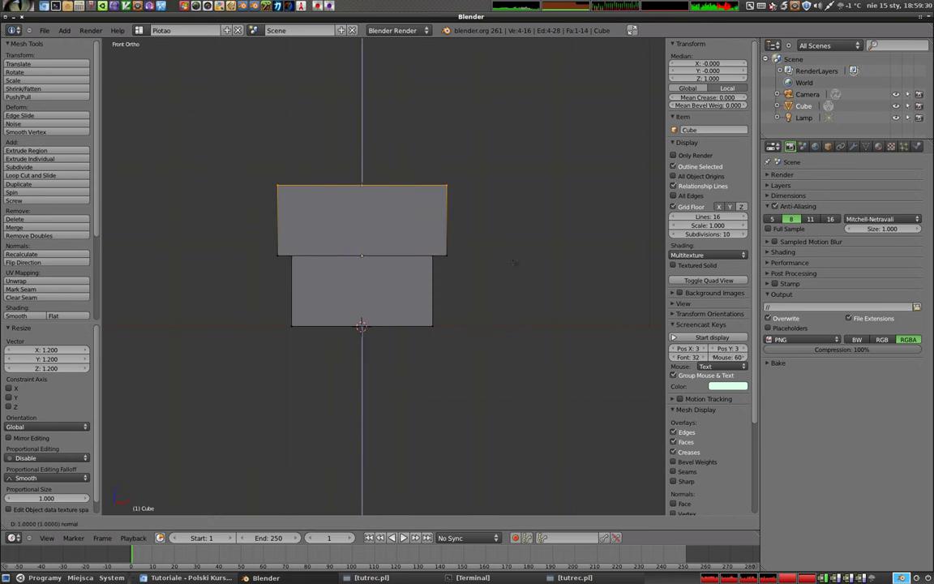
Step: Extrude the rim 1 unit upward and scale its top face to 0 for the peak
key("Return")
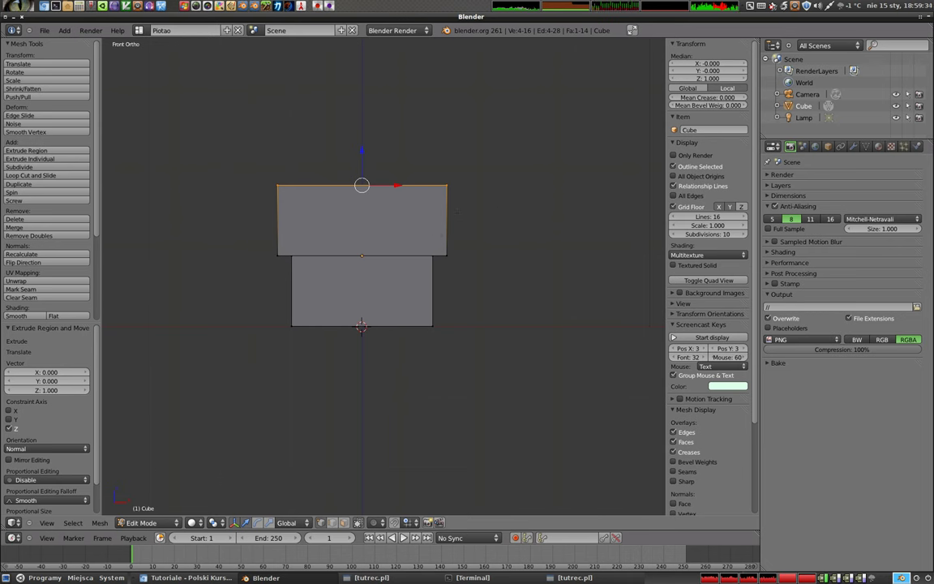
mouse_move(456, 212)
middle_mouse_down()
mouse_move(438, 217)
mouse_move(484, 273)
middle_mouse_up()
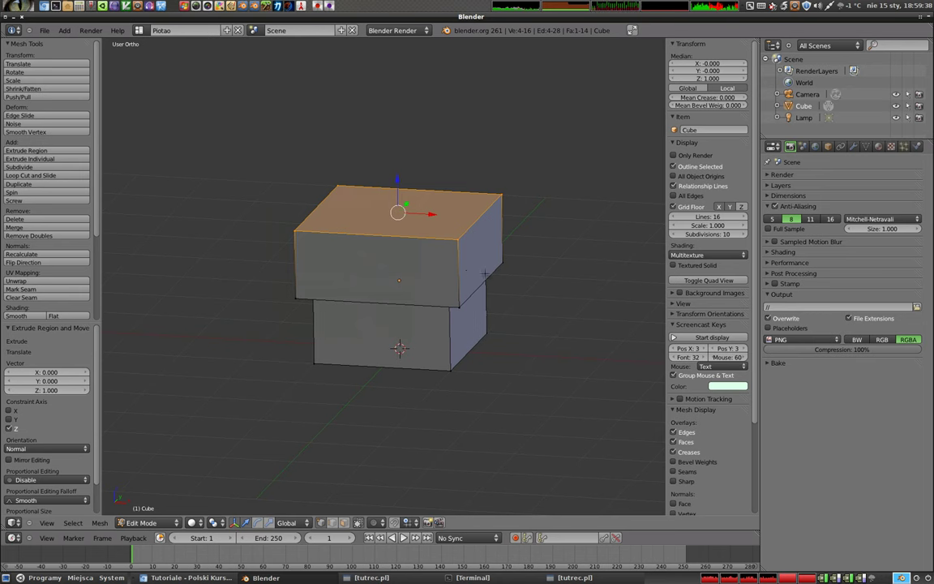
key("s")
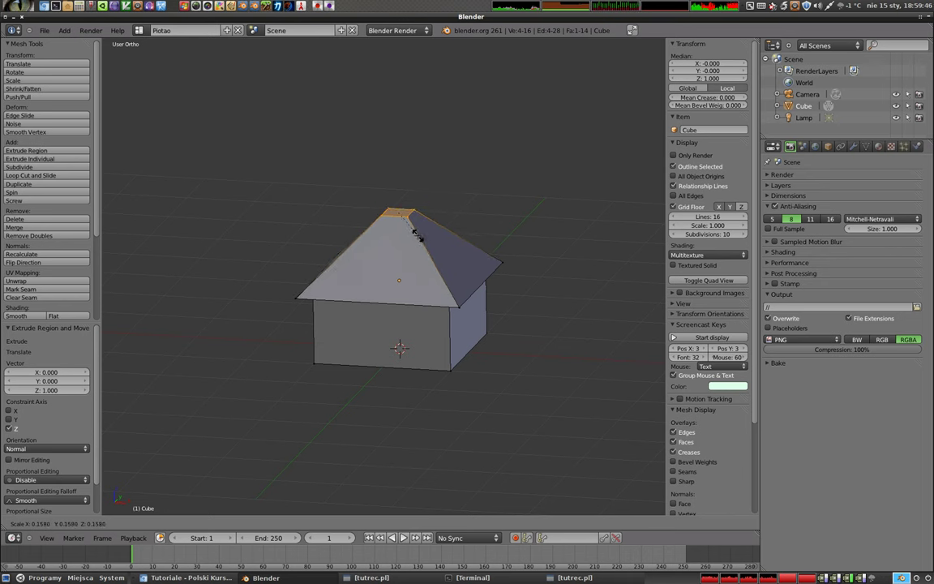
key("0")
key("Return")
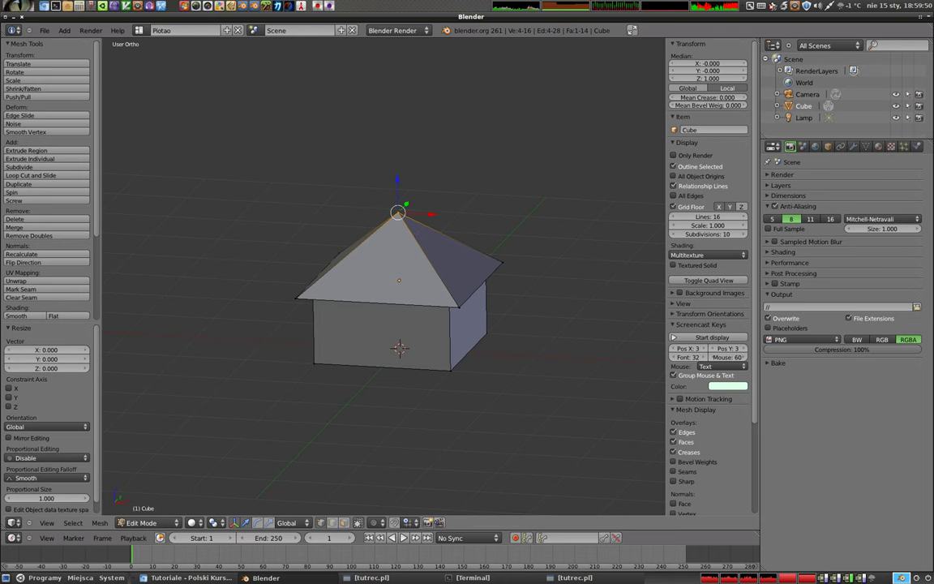
mouse_move(334, 218)
middle_mouse_down()
mouse_move(427, 380)
mouse_move(396, 344)
middle_mouse_up()
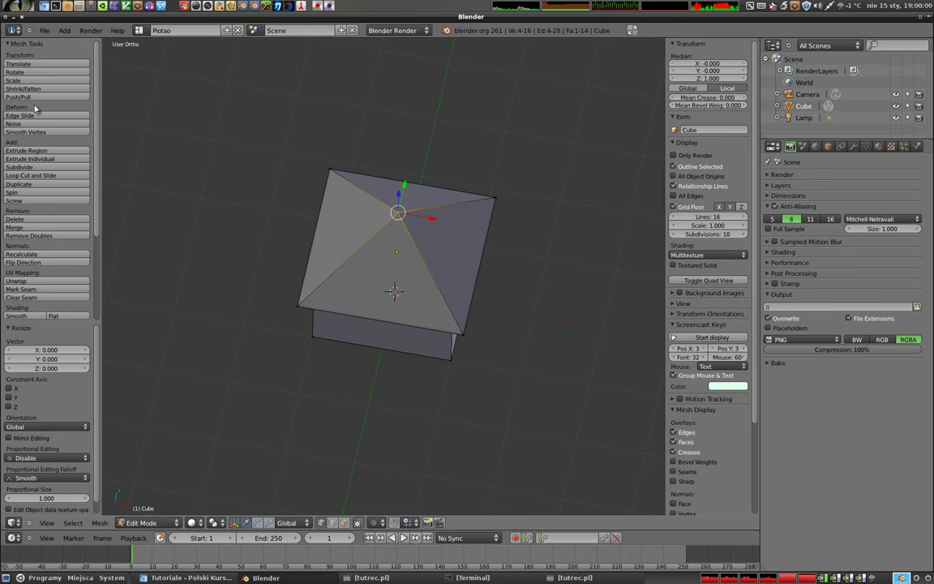
Step: Remove Doubles at the roof apex, merging 3 vertices, then return to Object Mode
scroll(44, 126, "down", 2)
scroll(41, 162, "down", 2)
scroll(36, 194, "down", 1)
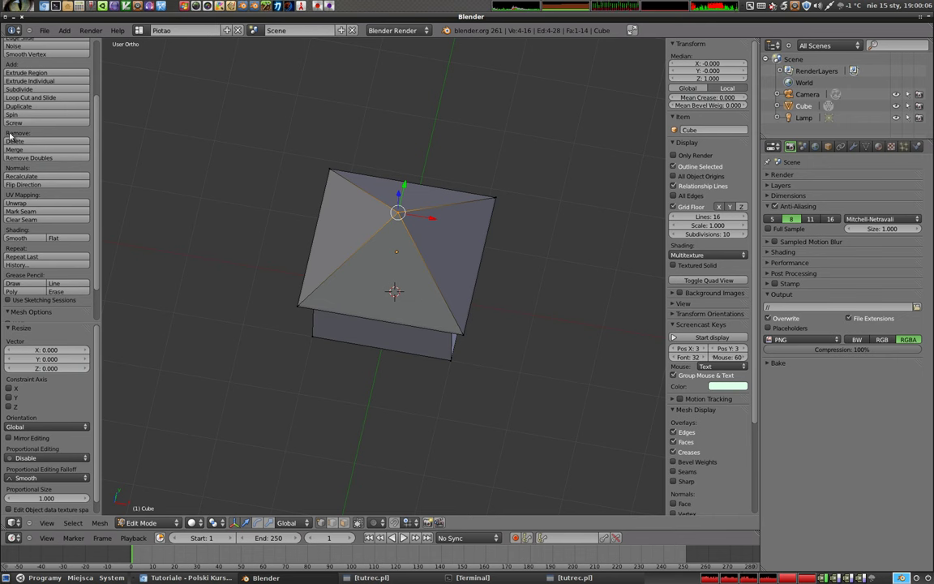
left_click(44, 158)
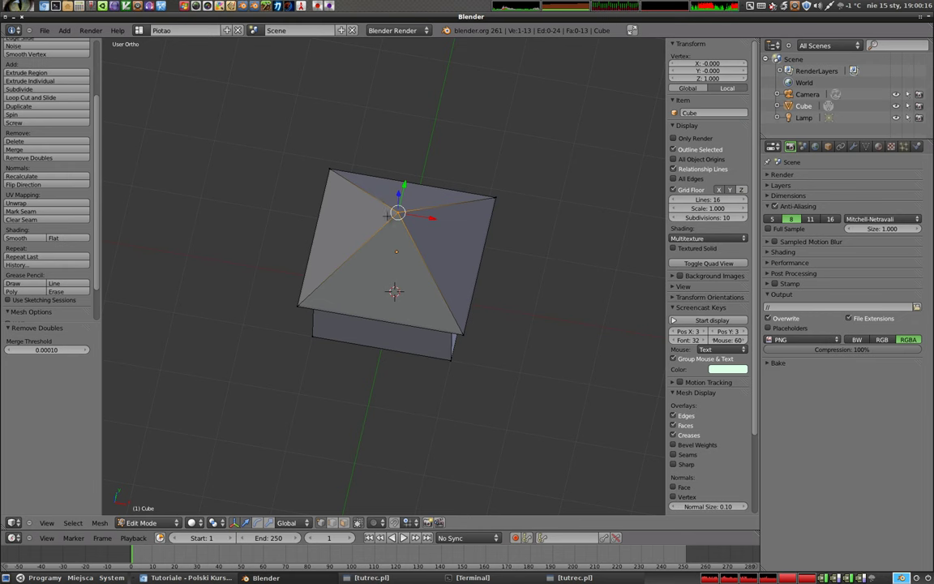
mouse_move(401, 223)
middle_mouse_down()
mouse_move(399, 203)
mouse_move(367, 330)
mouse_move(377, 343)
mouse_move(394, 339)
mouse_move(390, 347)
mouse_move(358, 258)
middle_mouse_up()
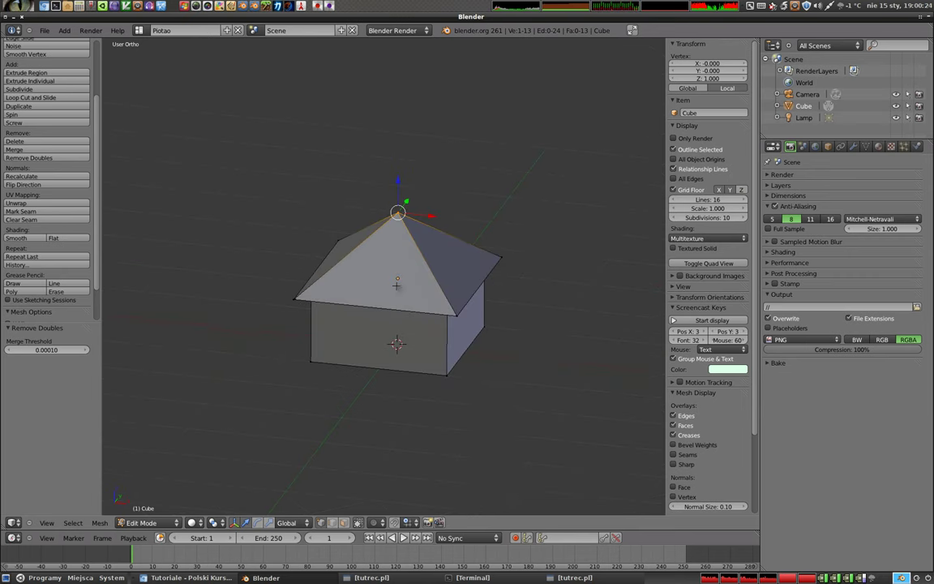
key("Tab")
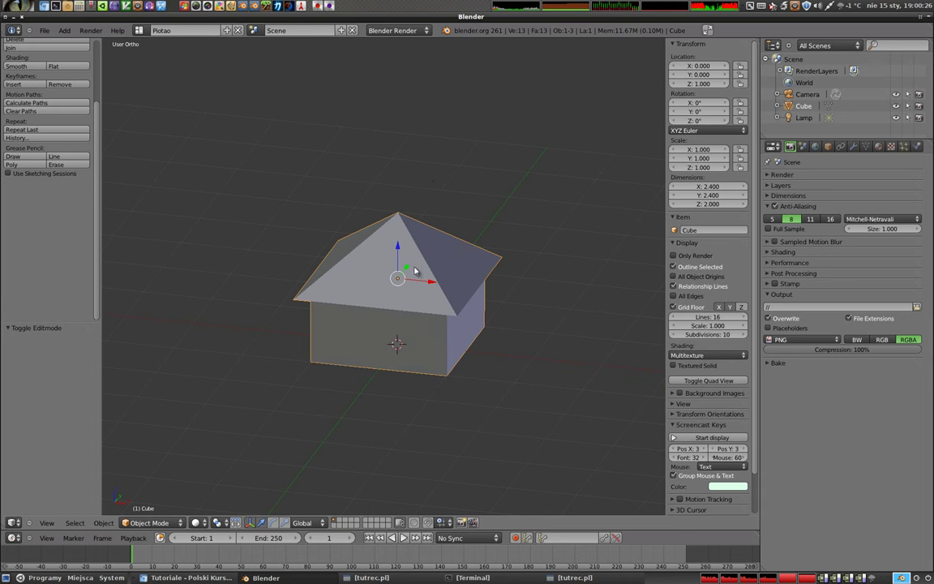
Step: Add a plane scaled by 6 into a 12 × 12 ground and switch to camera view
key("shift+a")
mouse_move(356, 161)
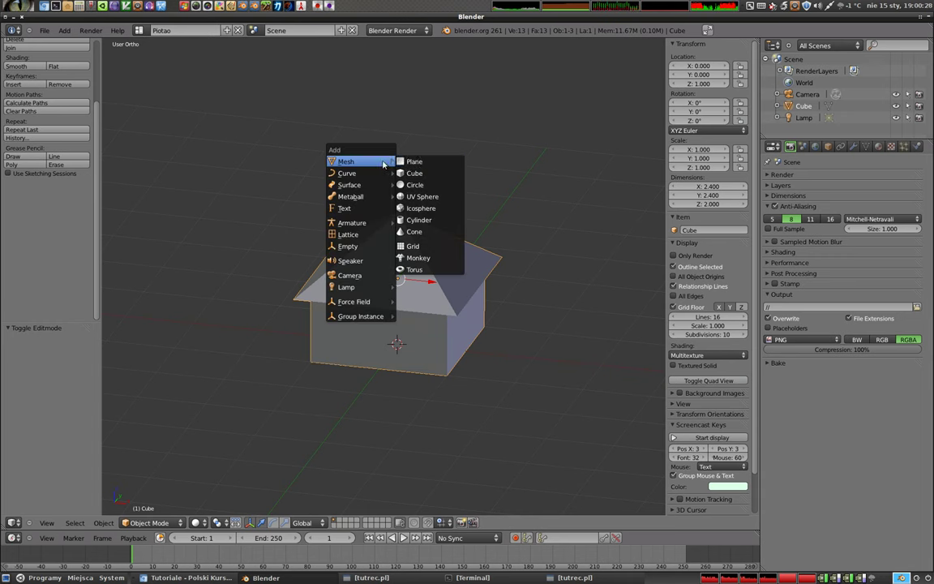
left_click(415, 160)
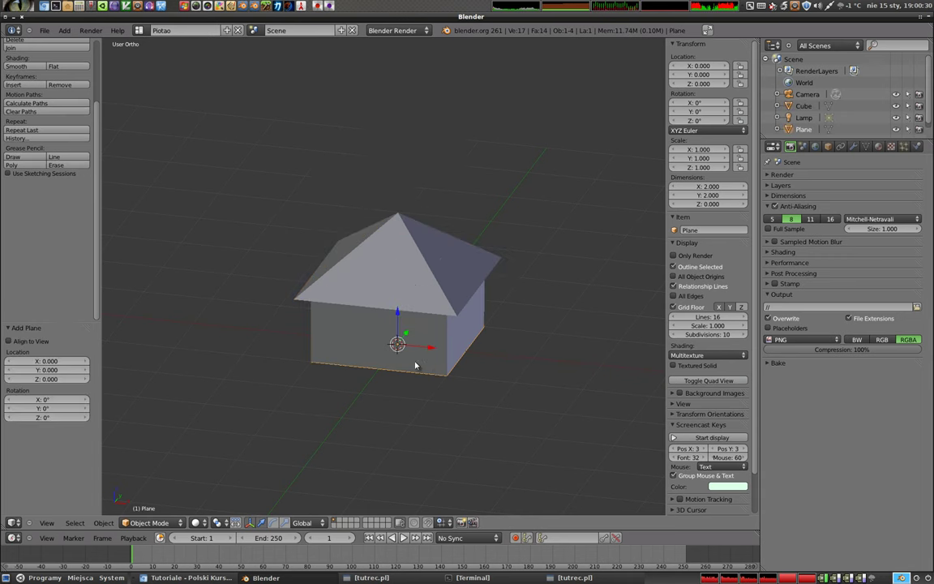
key("z")
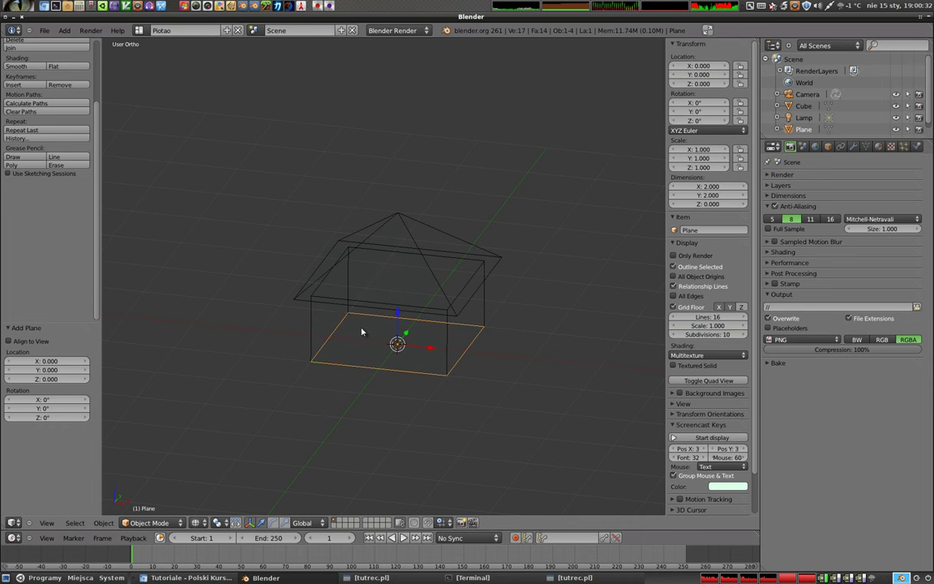
key("z")
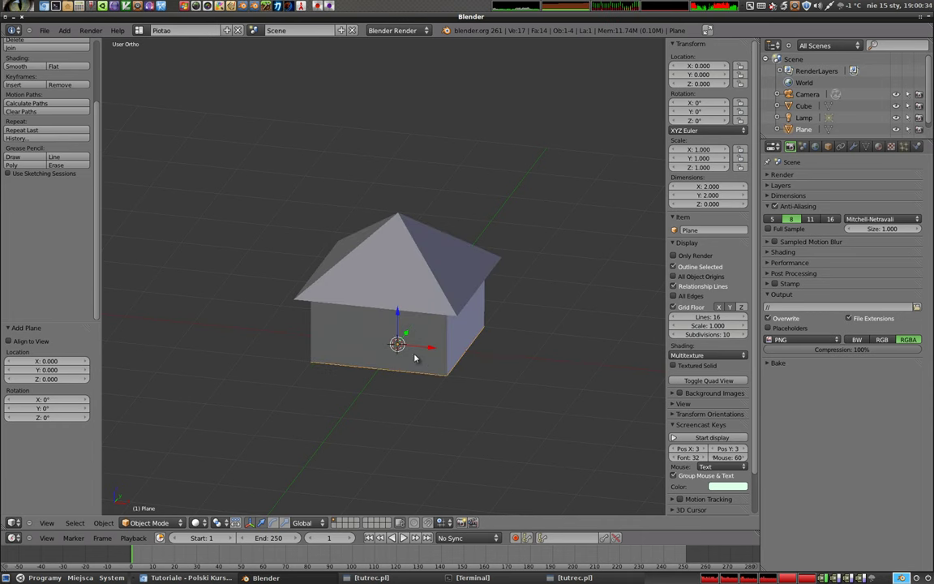
key("s")
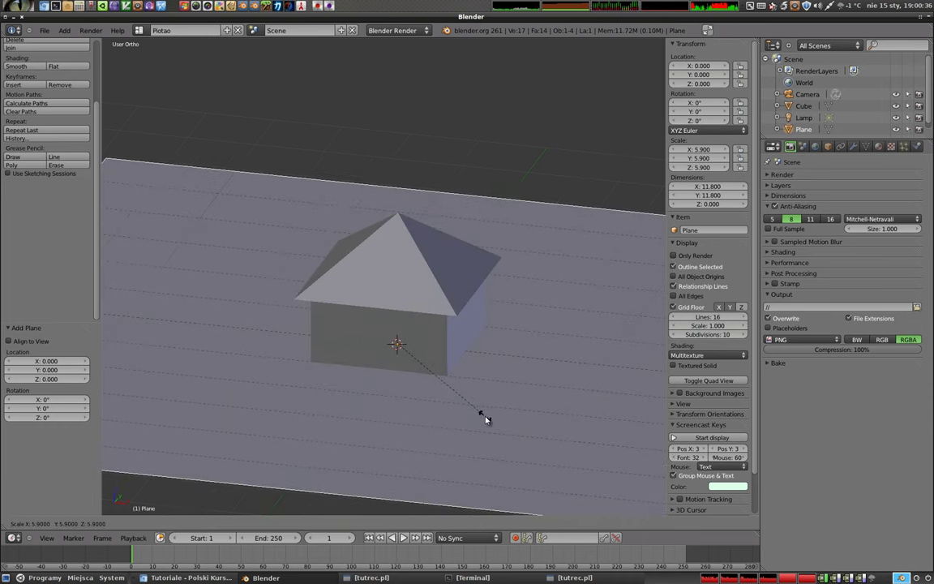
left_click(484, 419)
scroll(423, 354, "down", 4)
middle_click_drag(430, 356, 421, 354)
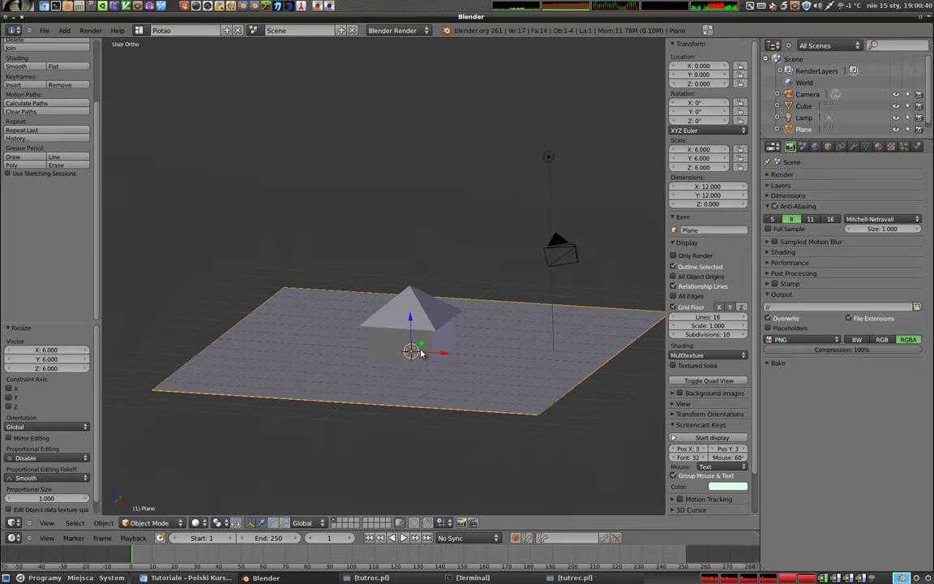
key("KP_0")
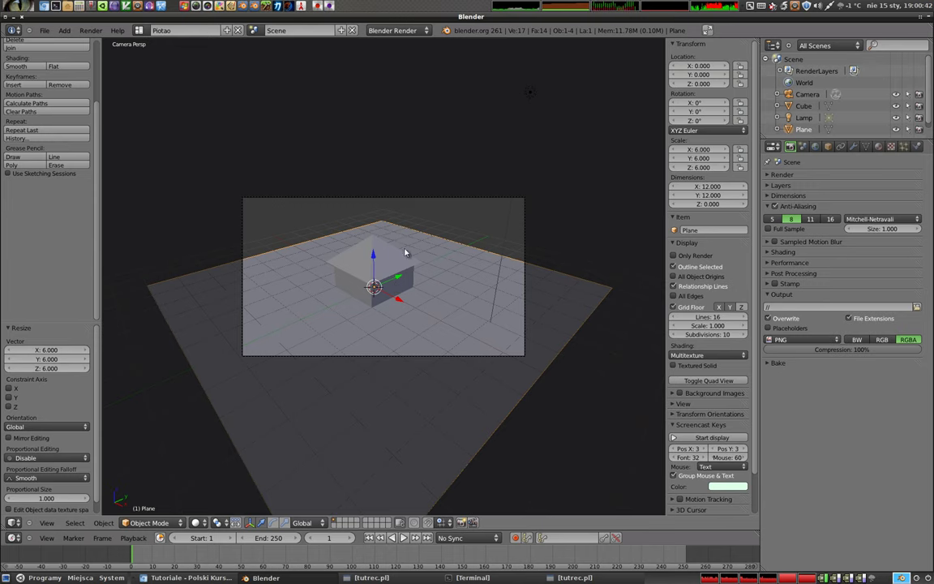
Step: Render the scene with F12, close it, select the house, and orbit out of camera view
key("F12")
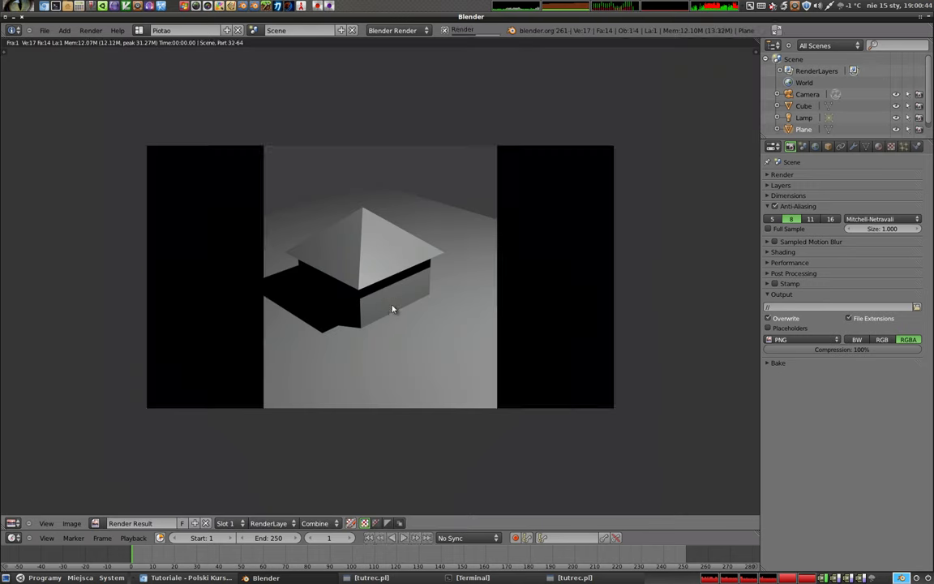
key("Escape")
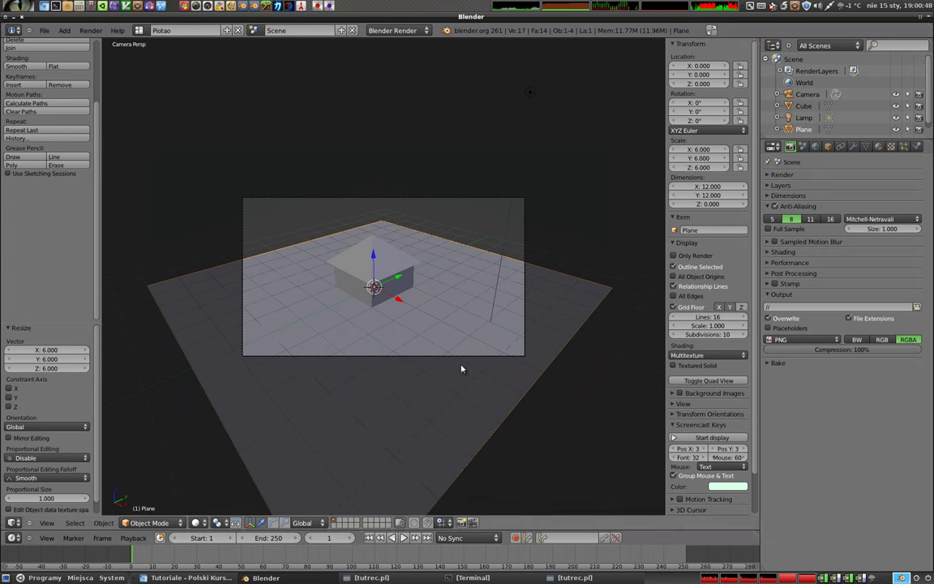
right_click(355, 246)
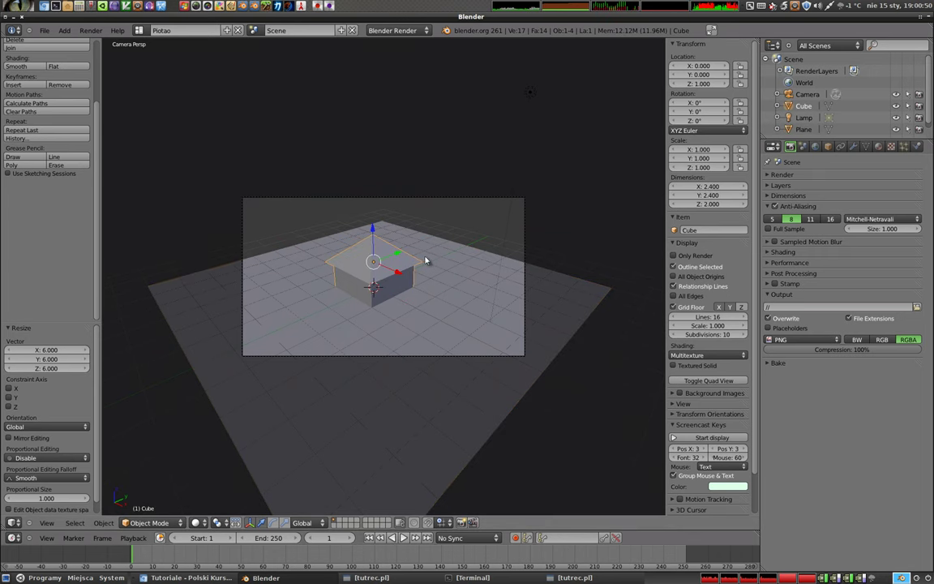
key("r")
key("Escape")
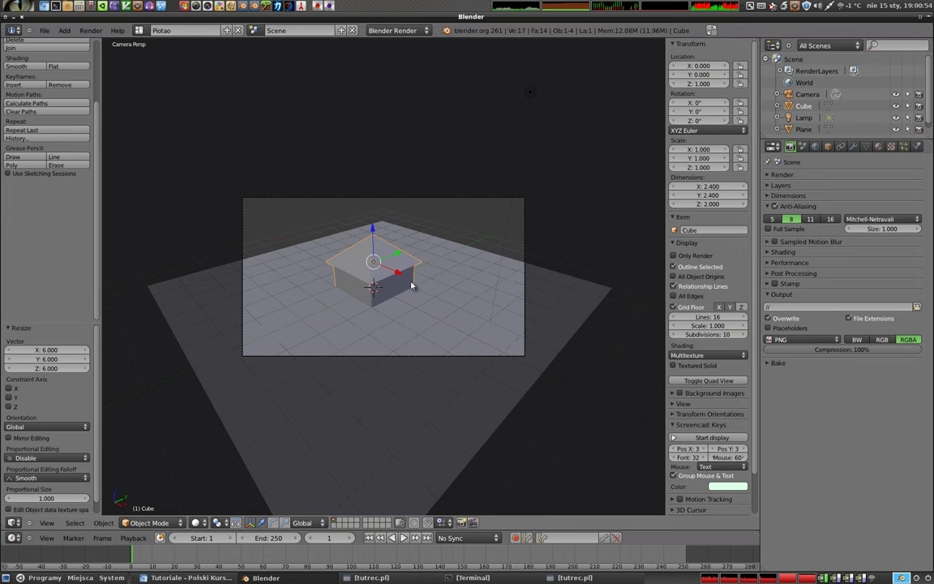
mouse_move(373, 294)
middle_mouse_down()
mouse_move(359, 313)
mouse_move(442, 273)
mouse_move(278, 236)
mouse_move(386, 250)
mouse_move(441, 374)
middle_mouse_up()
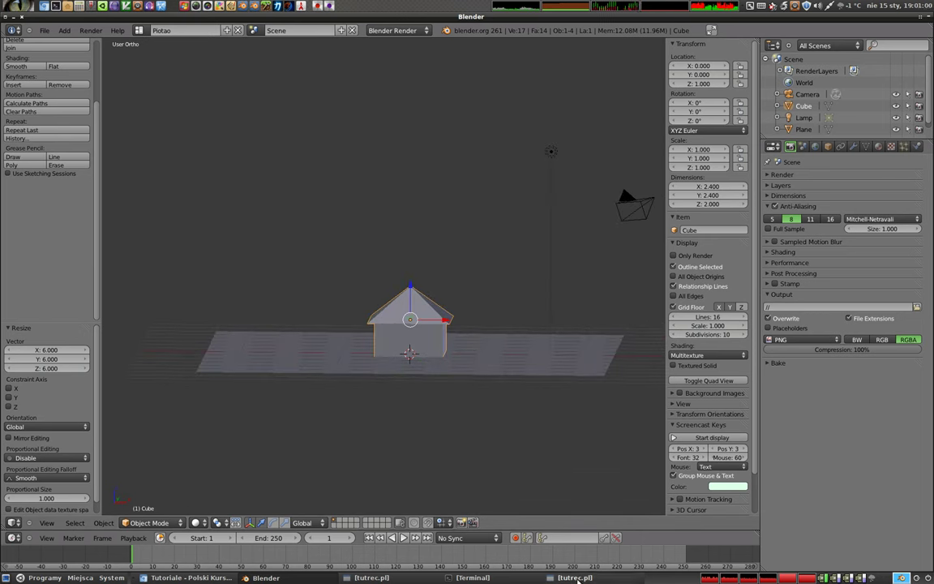
left_click(515, 67)
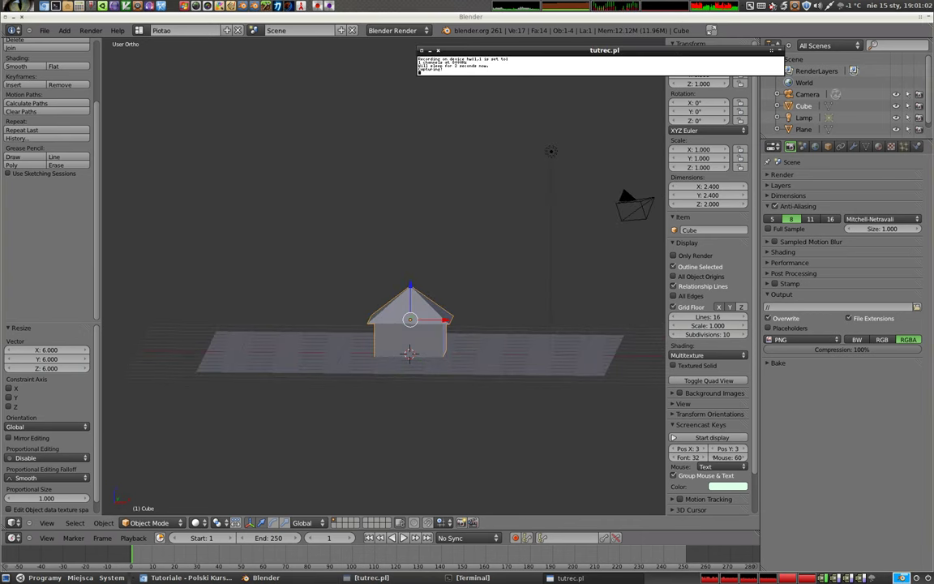